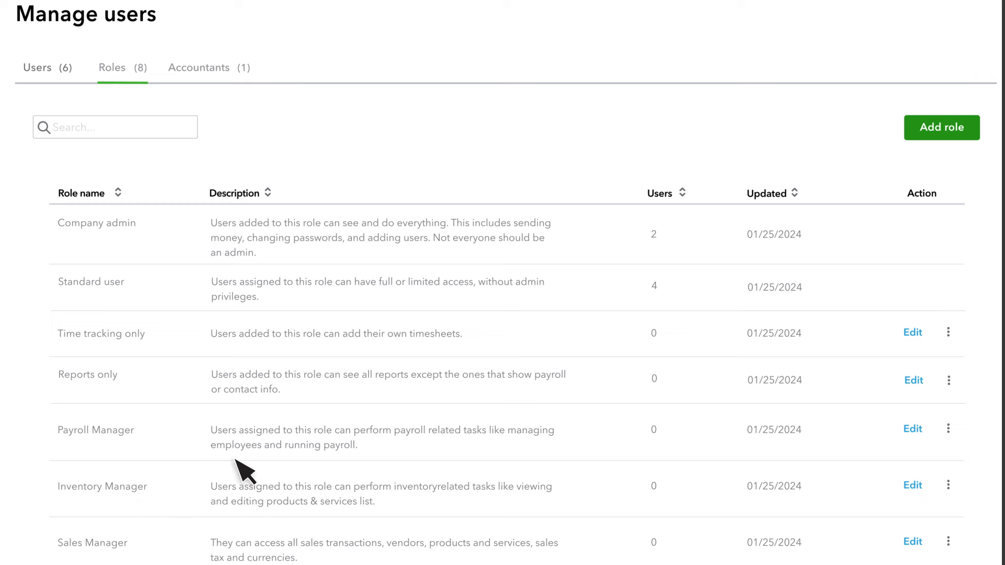
Step: Add a new role named Estimator with the description "Creates and sends estimates to clients"
left_click(953, 138)
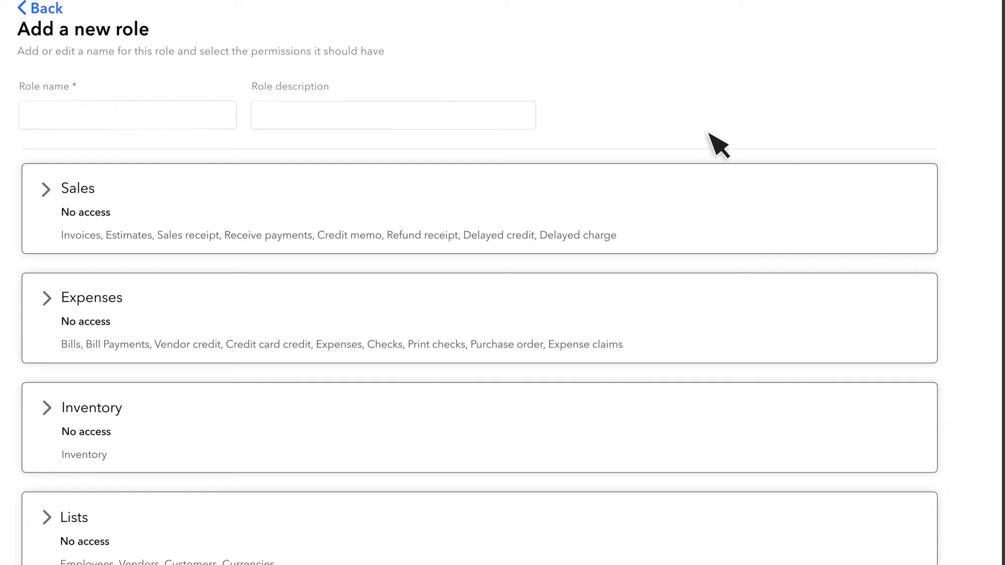
left_click(166, 128)
type("Estimator")
type("lients")
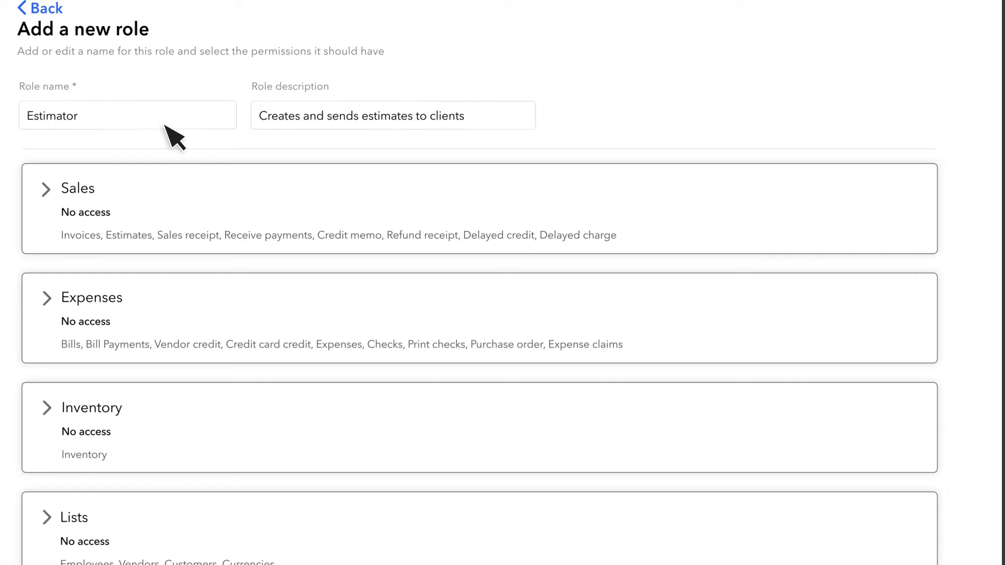
Step: Give the role full access to Estimates in the Sales permissions
scroll(168, 135, "down", 5)
left_click(137, 50)
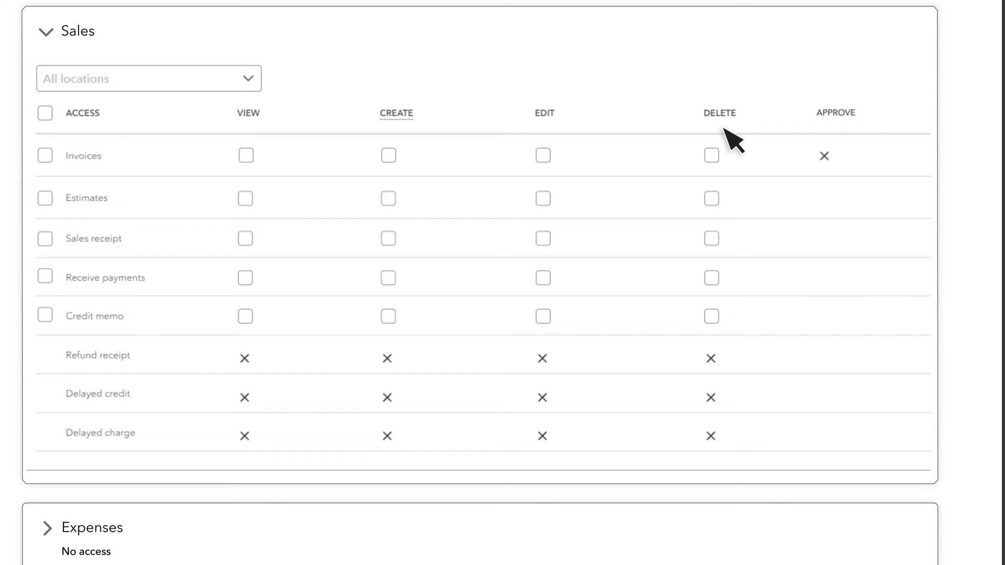
left_click(45, 199)
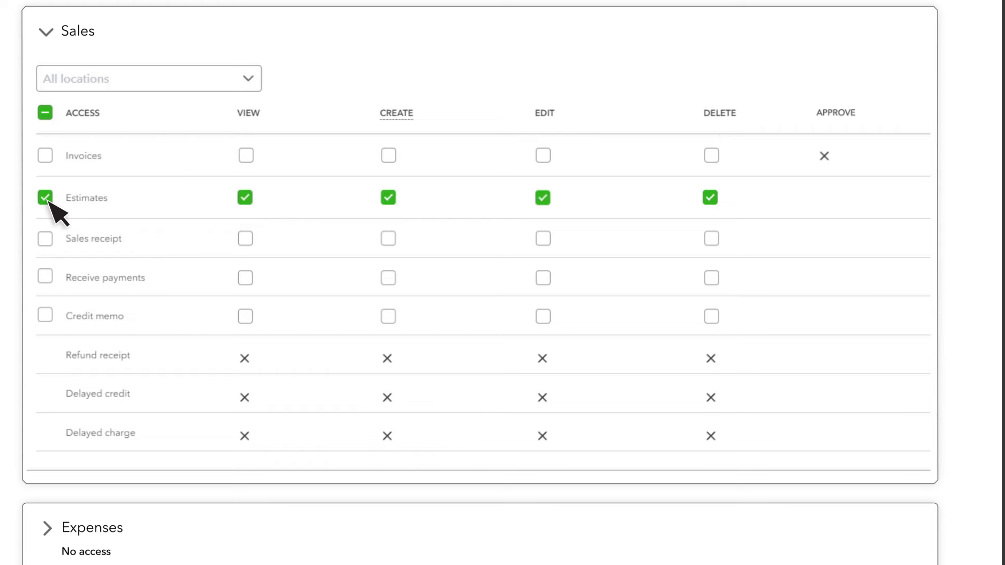
Step: Select the locations California, LA, Texas and Tuscon for the role's Sales access and collapse the Sales section
left_click(242, 85)
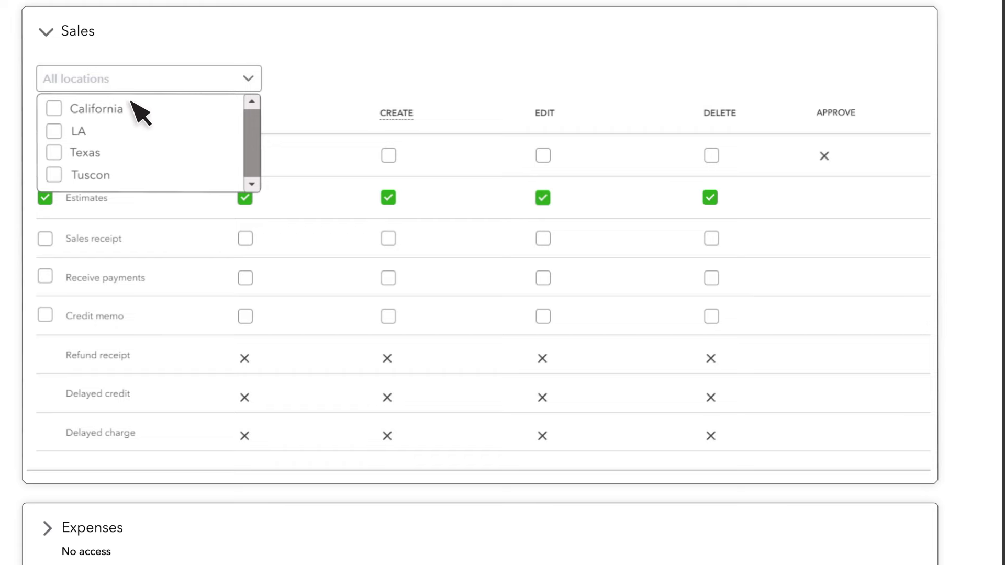
left_click(63, 111)
left_click(65, 131)
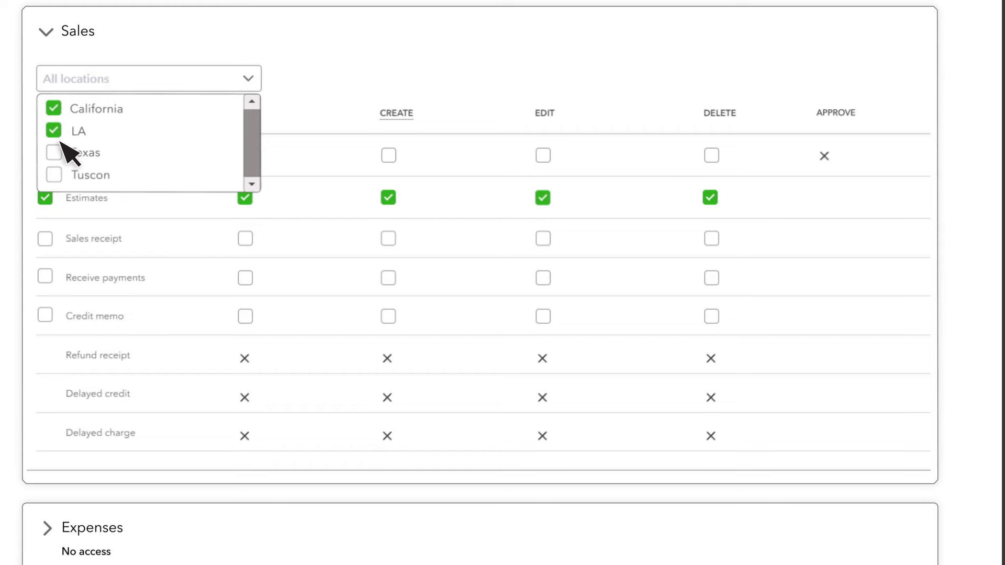
left_click(62, 153)
left_click(57, 175)
left_click(284, 36)
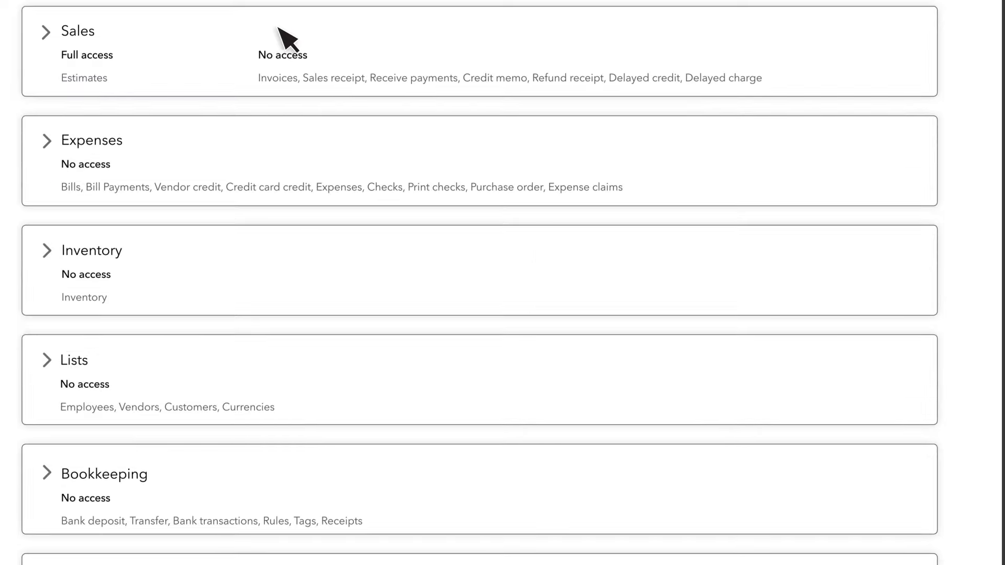
Step: Give the role full access to Expense claims in the Expenses permissions, granting the additional access it requires, and collapse the section
left_click(190, 139)
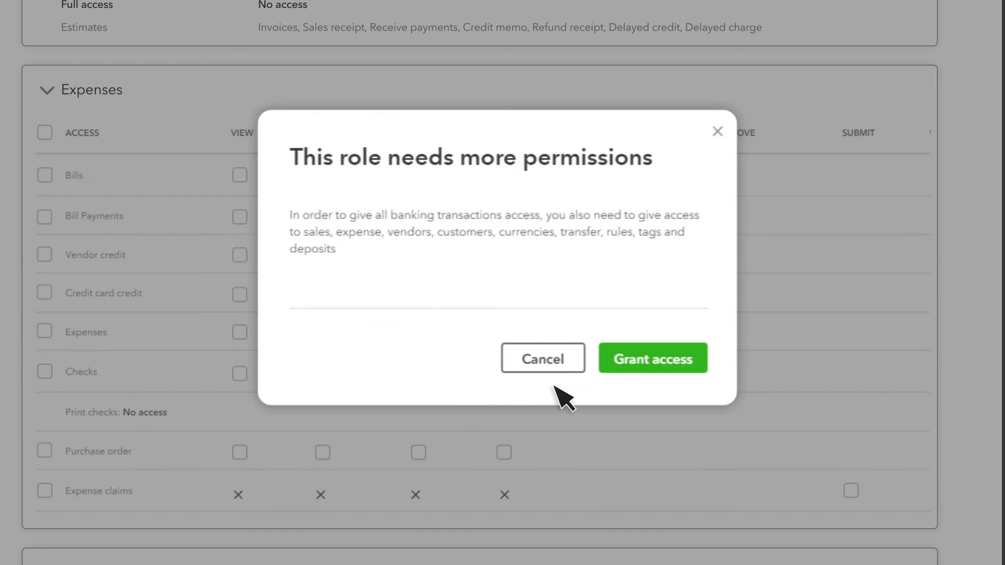
left_click(669, 363)
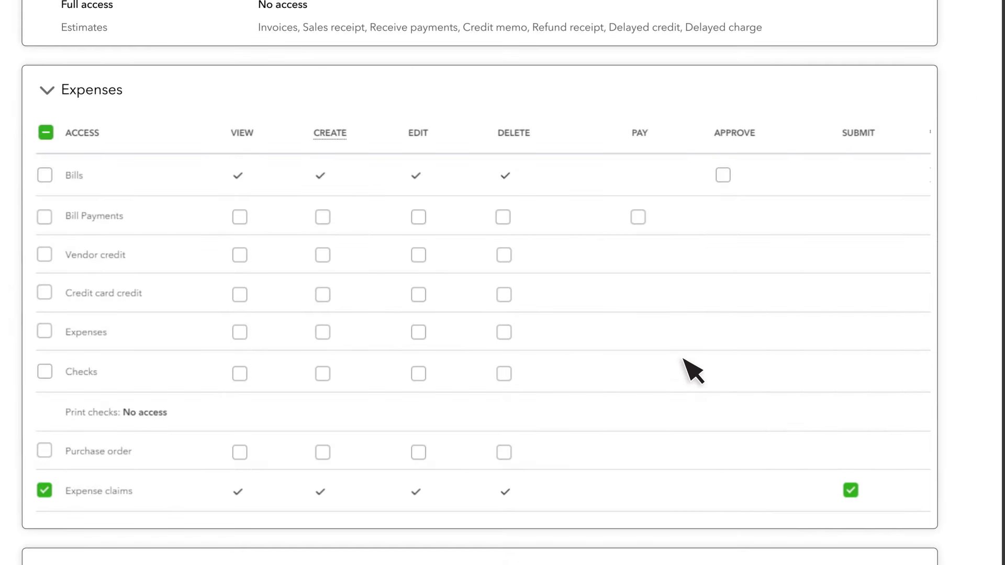
left_click(196, 90)
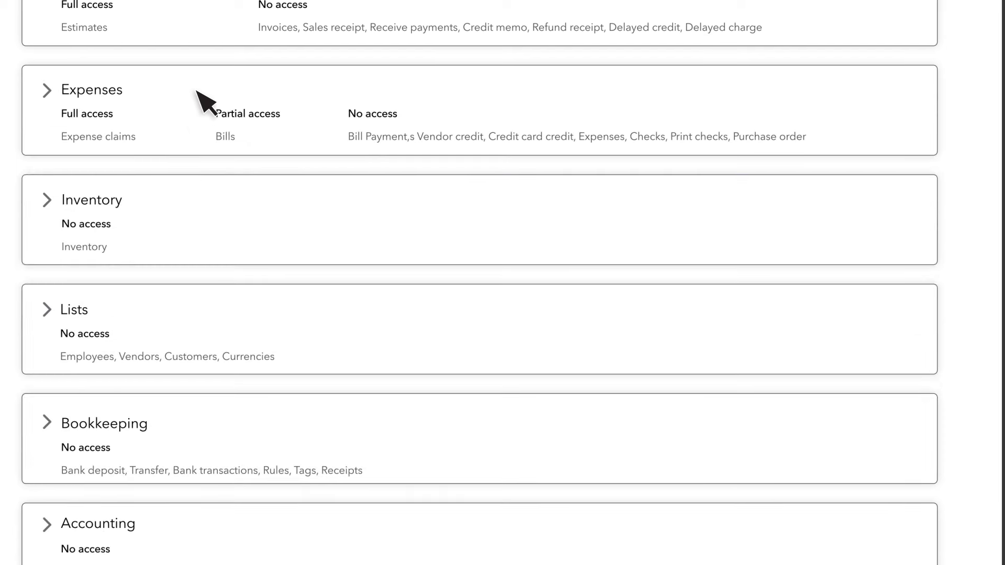
Step: Review the permissions available under Inventory, Lists, Bookkeeping and Accounting, collapsing each section after viewing it
left_click(165, 200)
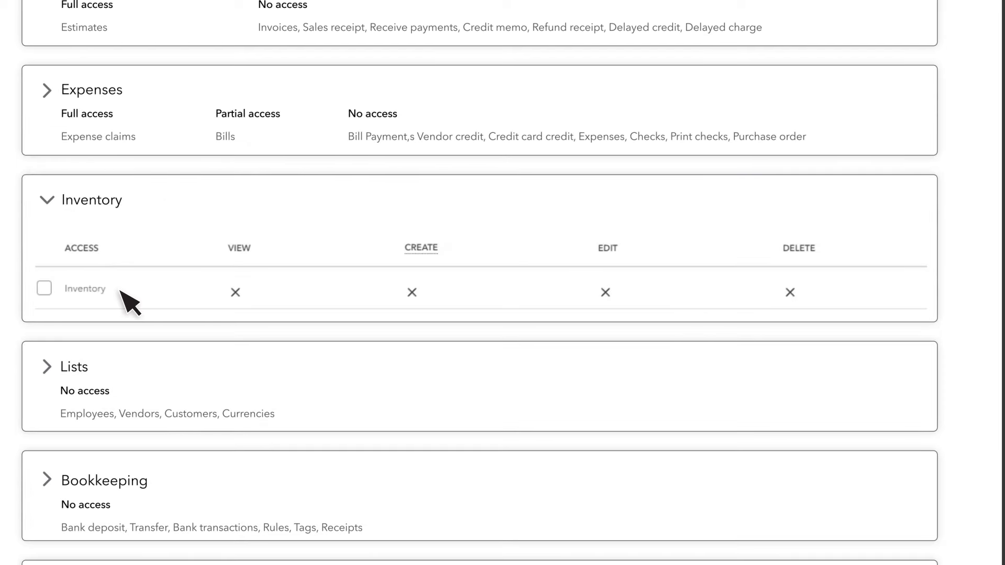
left_click(140, 209)
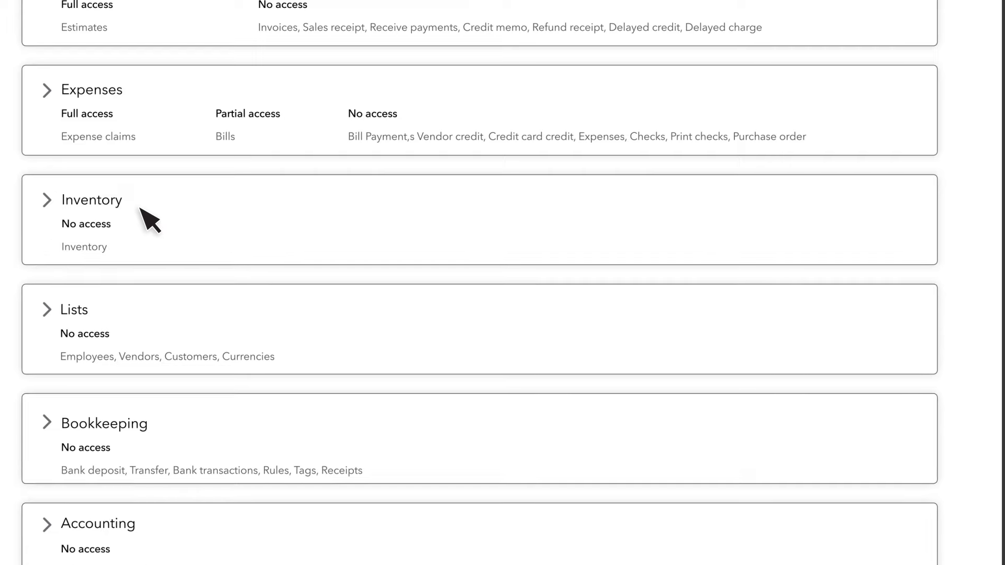
scroll(140, 209, "down", 5)
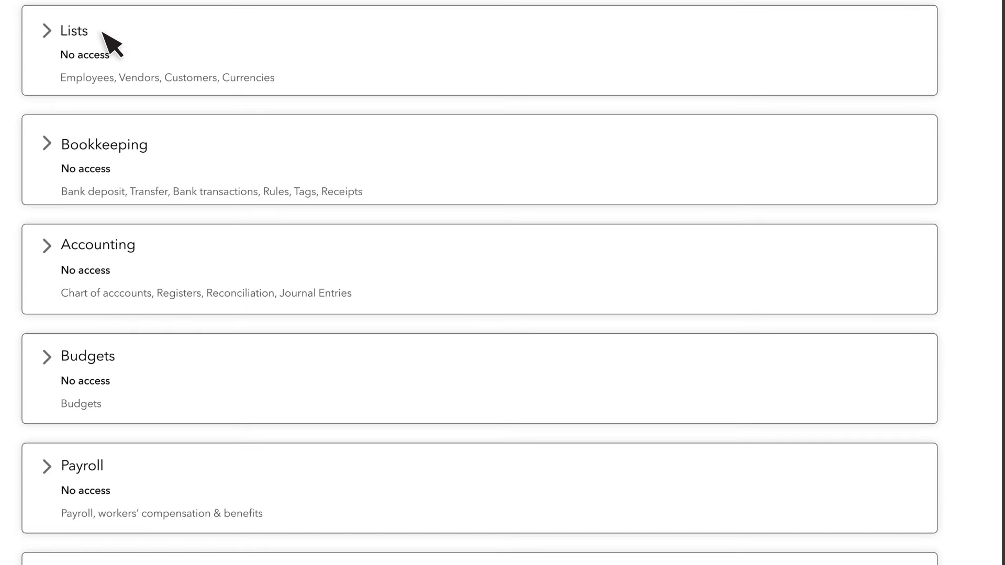
left_click(102, 33)
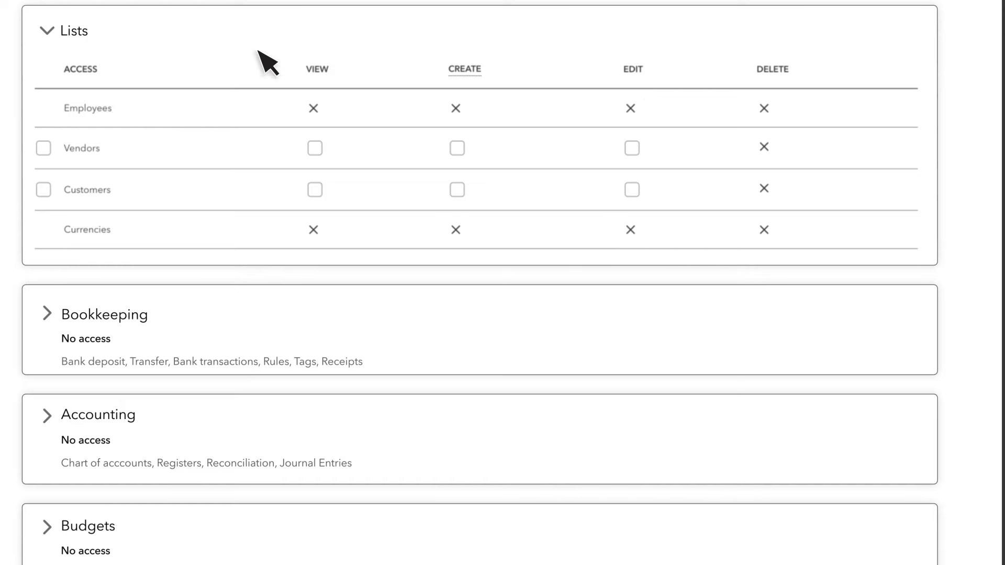
left_click(105, 37)
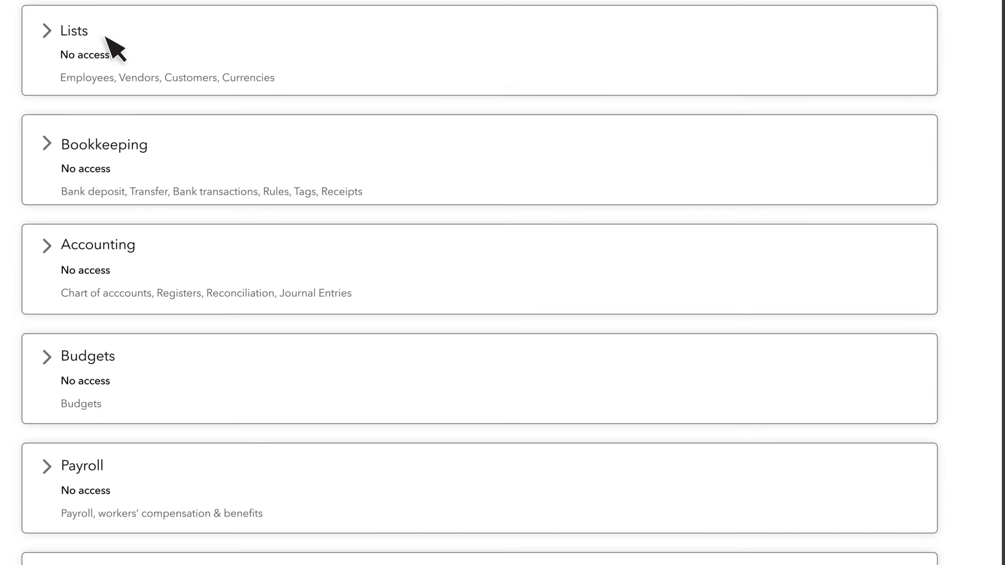
left_click(170, 156)
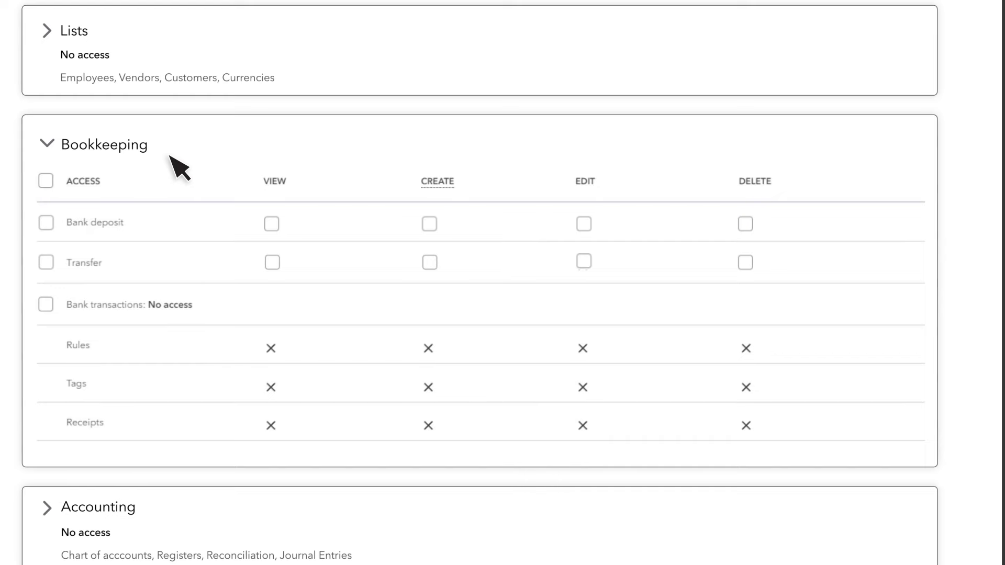
left_click(171, 156)
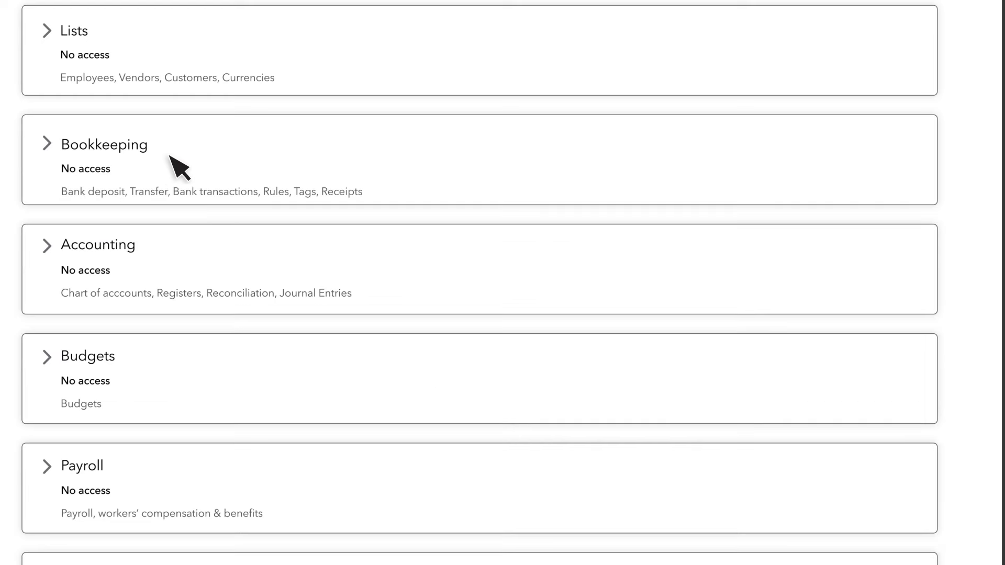
left_click(146, 255)
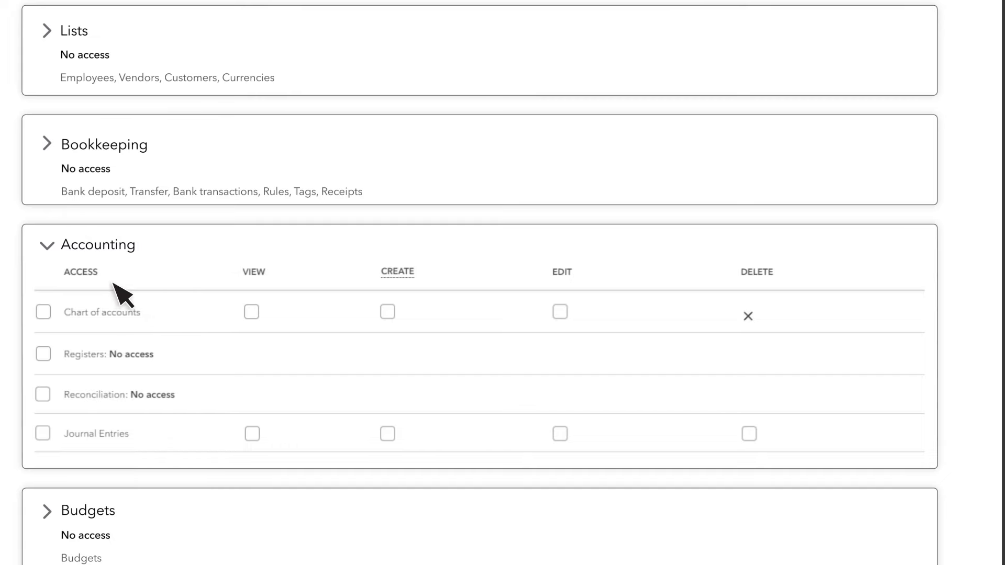
left_click(108, 245)
Step: Review the permissions available under Budgets, Payroll, Reports and Account Management, collapsing each section after viewing it
scroll(110, 252, "down", 6)
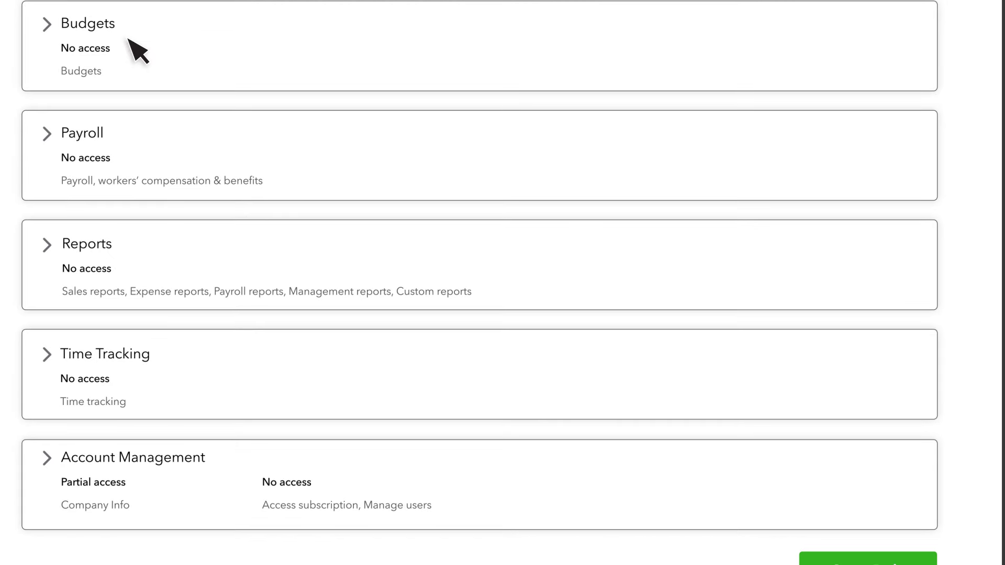
left_click(129, 33)
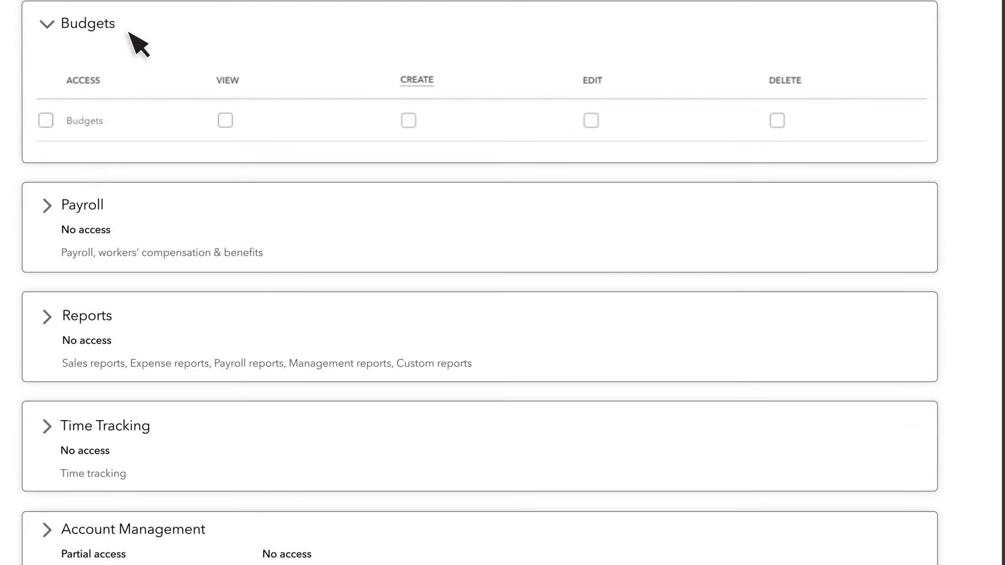
left_click(130, 33)
left_click(123, 142)
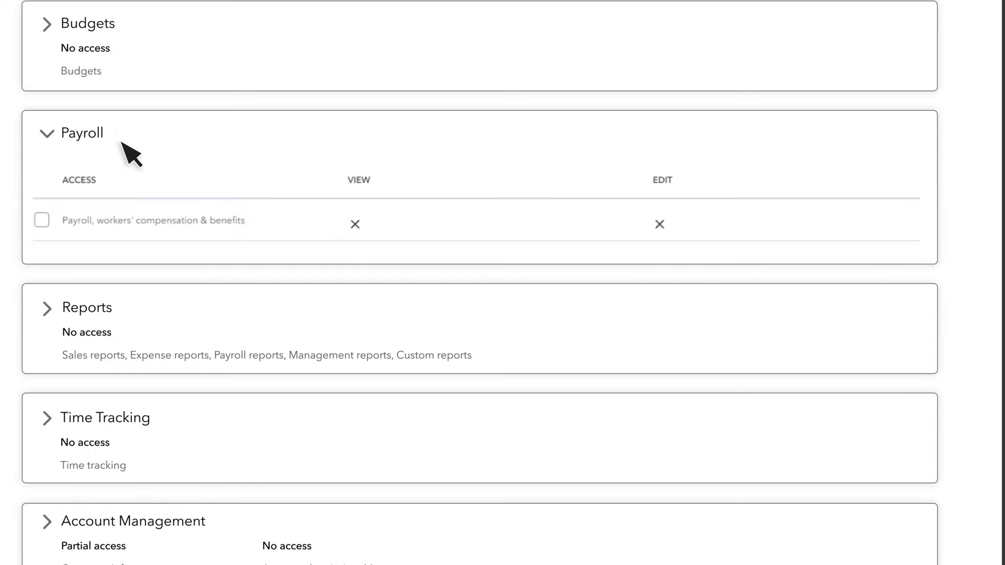
left_click(123, 143)
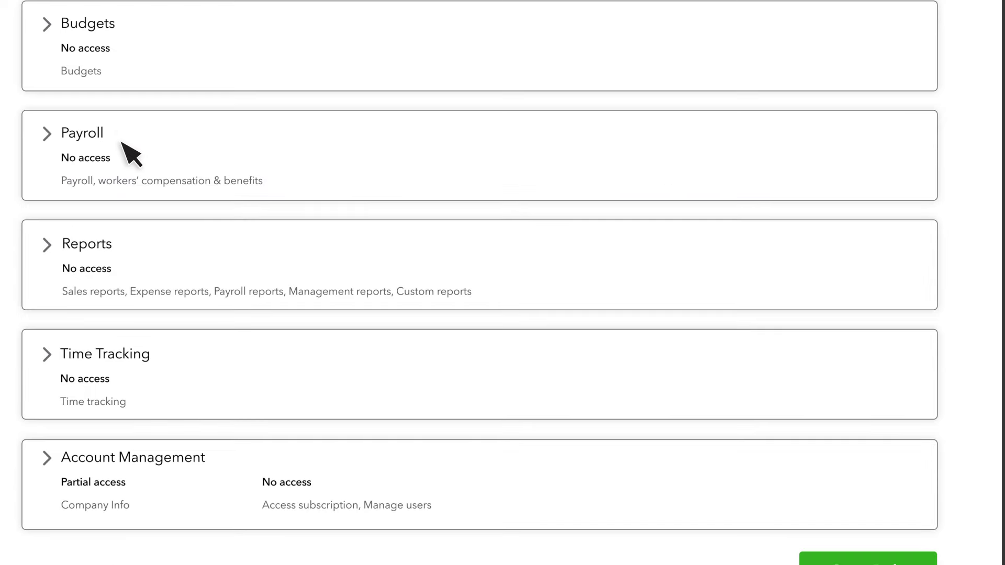
scroll(128, 131, "down", 3)
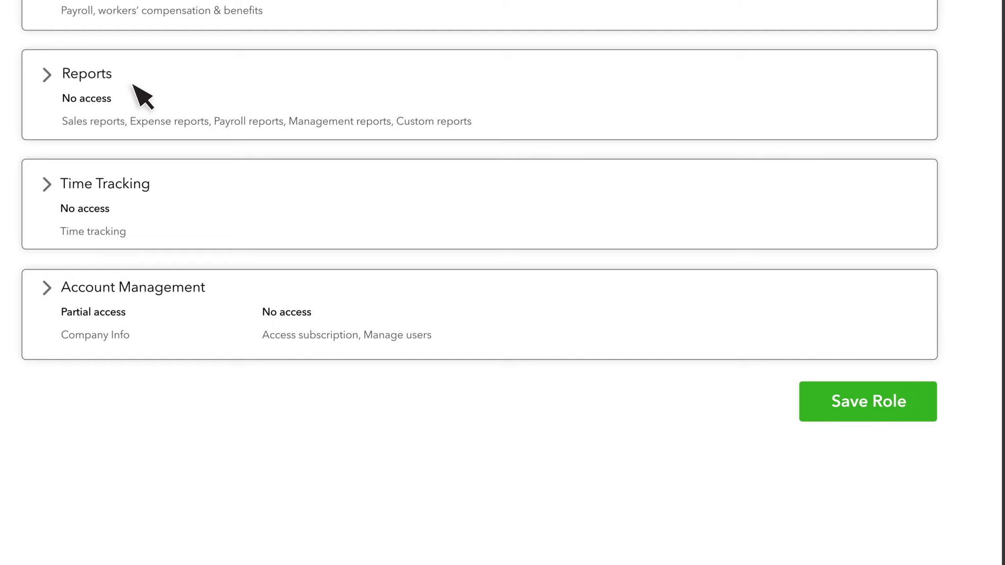
left_click(143, 97)
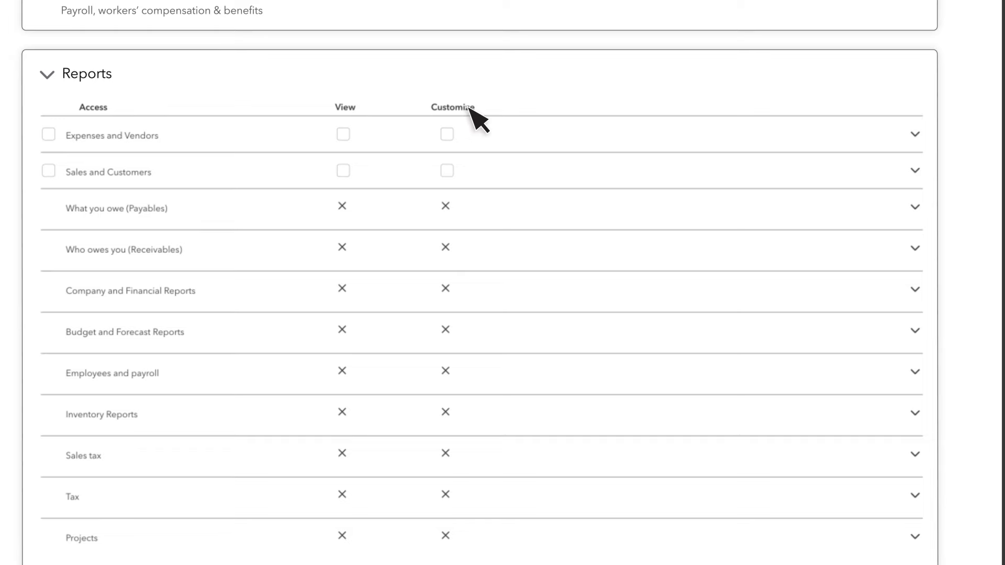
left_click(131, 84)
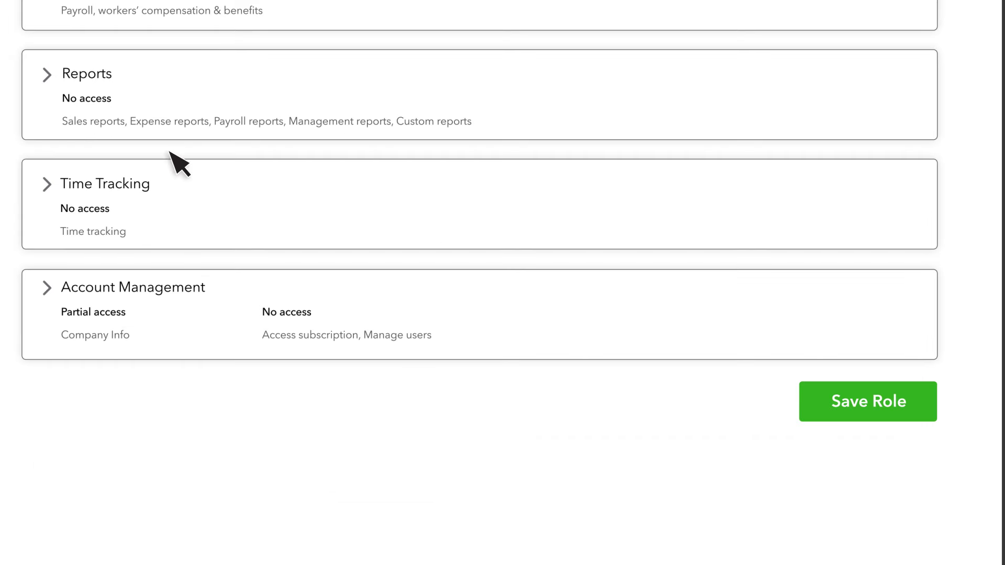
left_click(246, 293)
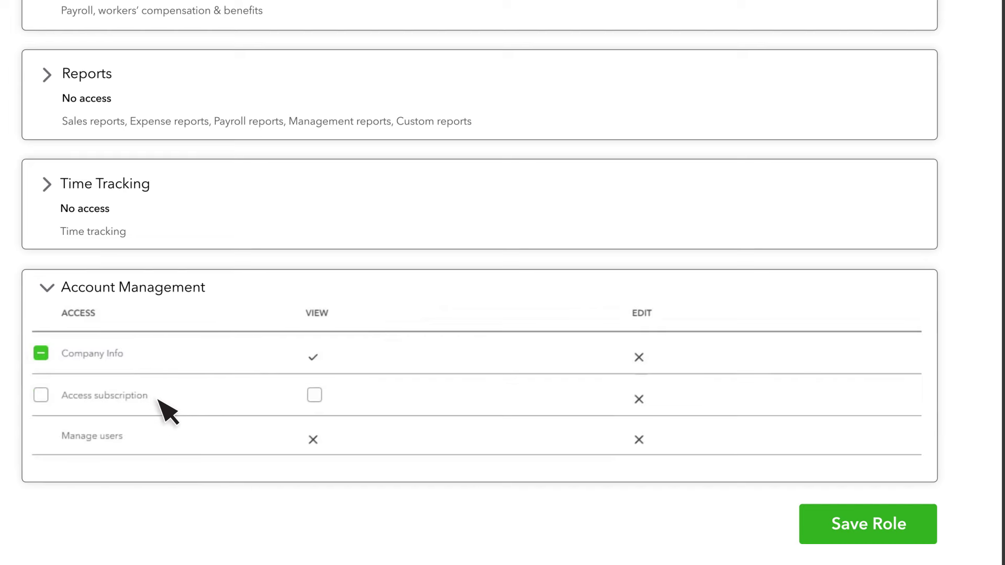
left_click(133, 292)
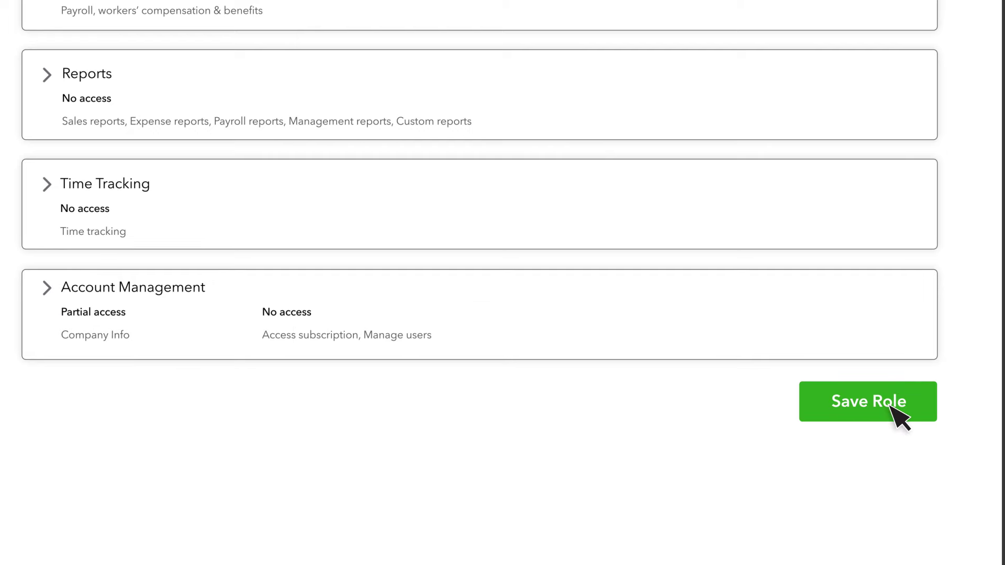
Step: Save the Estimator role and display the list of roles
left_click(899, 417)
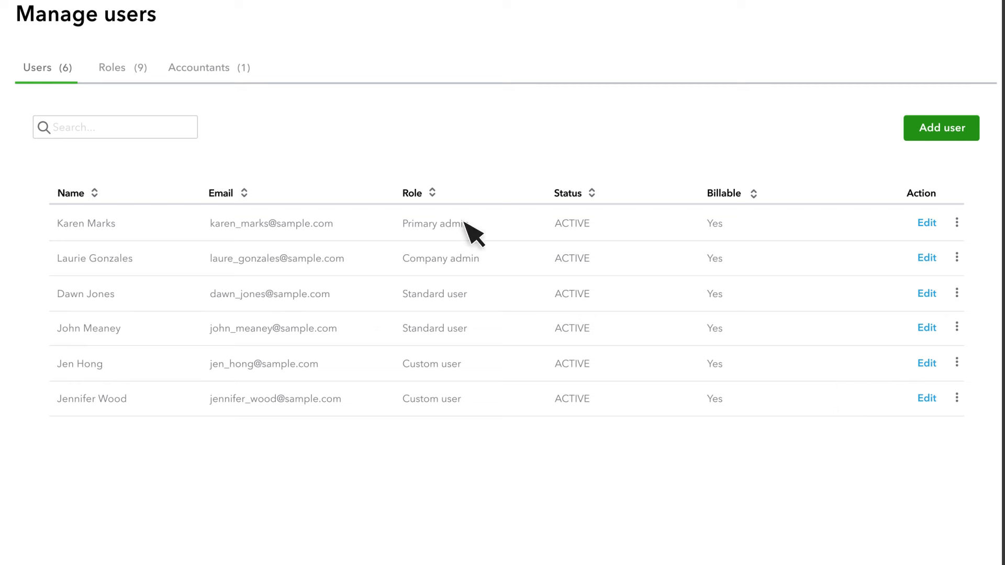
left_click(122, 75)
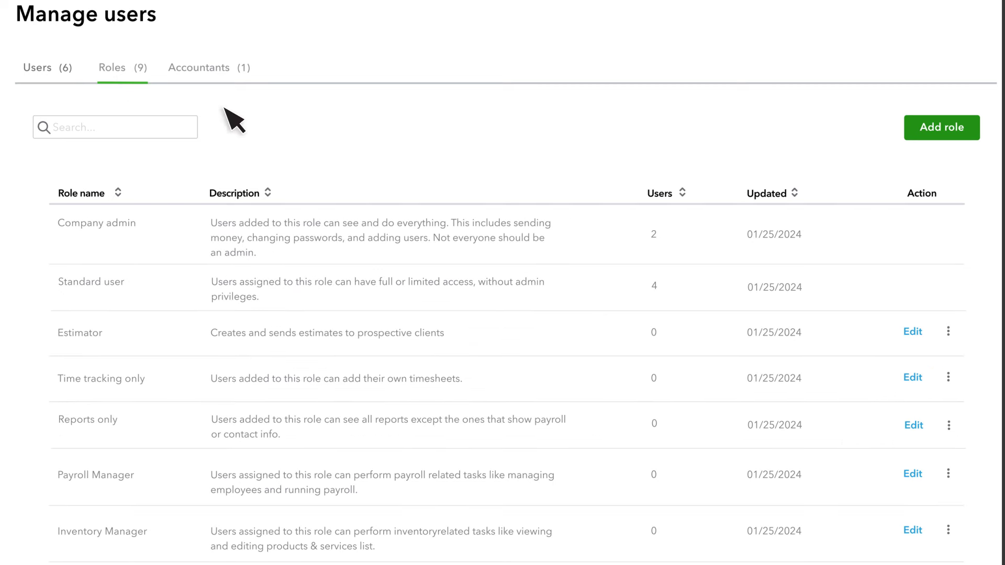